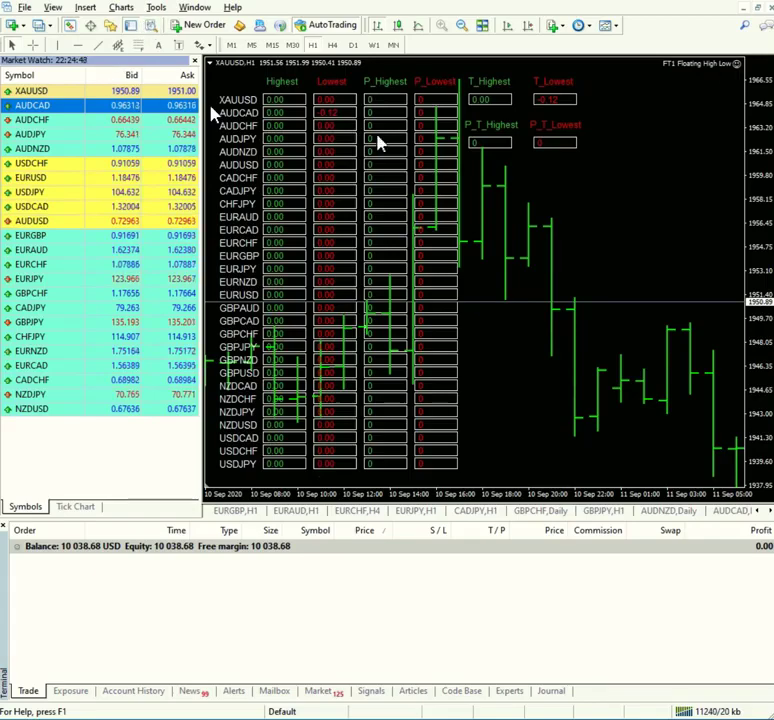
- Buy 1.00 lot of XAUUSD at market from Market Watch
left_click(25, 92)
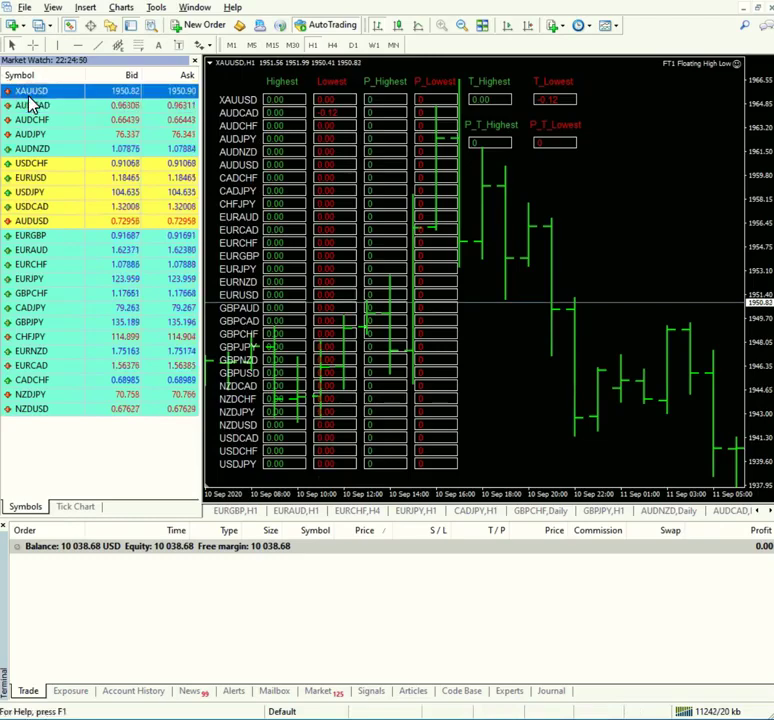
double_click(29, 95)
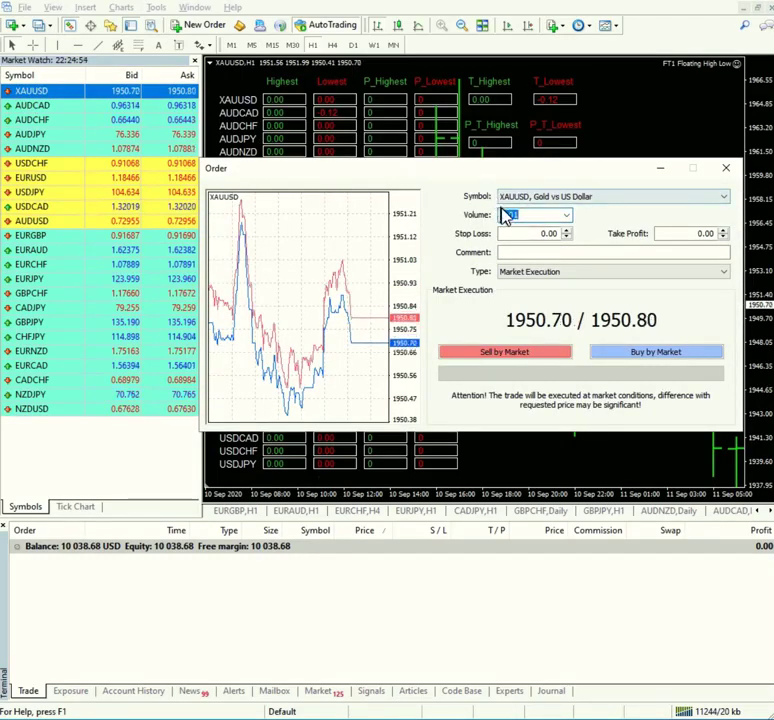
type("0")
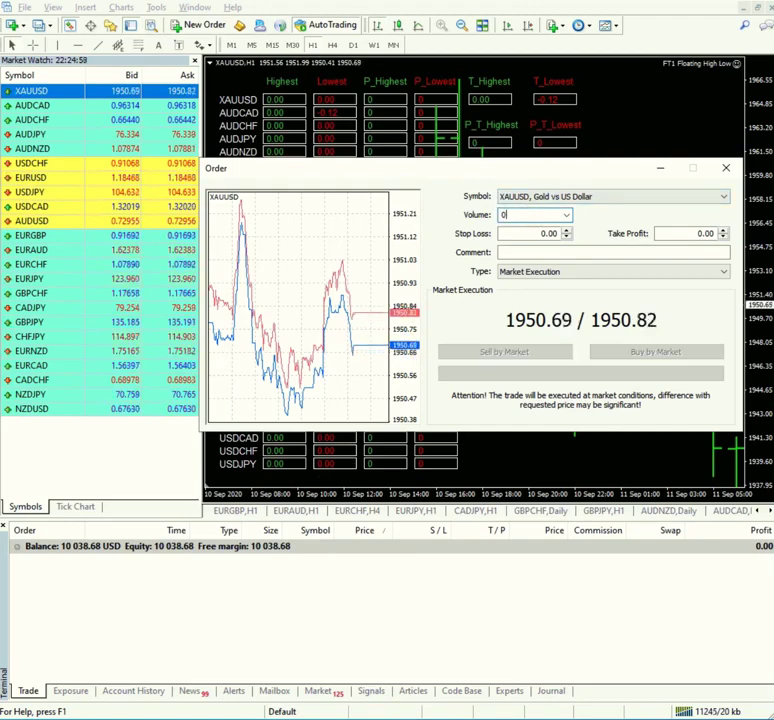
double_click(523, 213)
type("1")
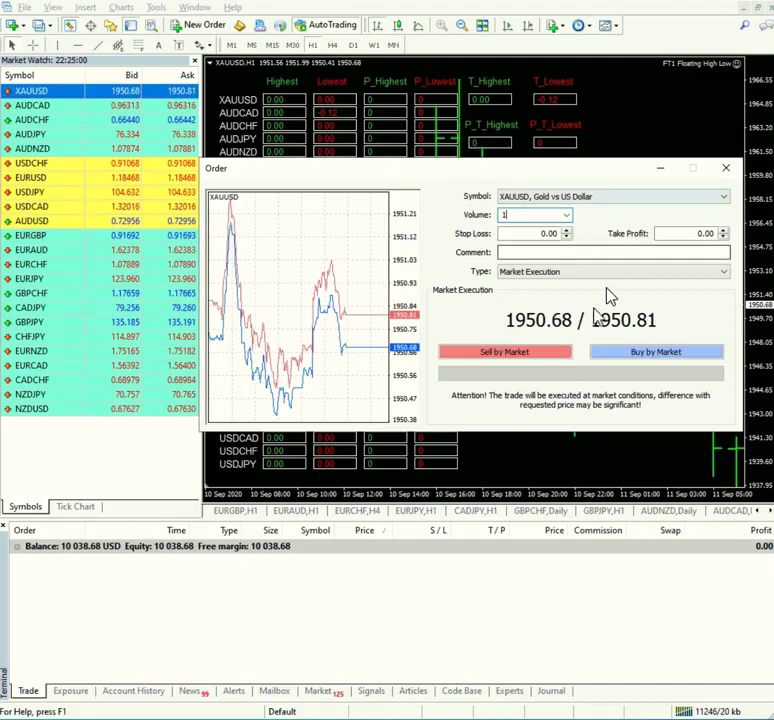
left_click(617, 355)
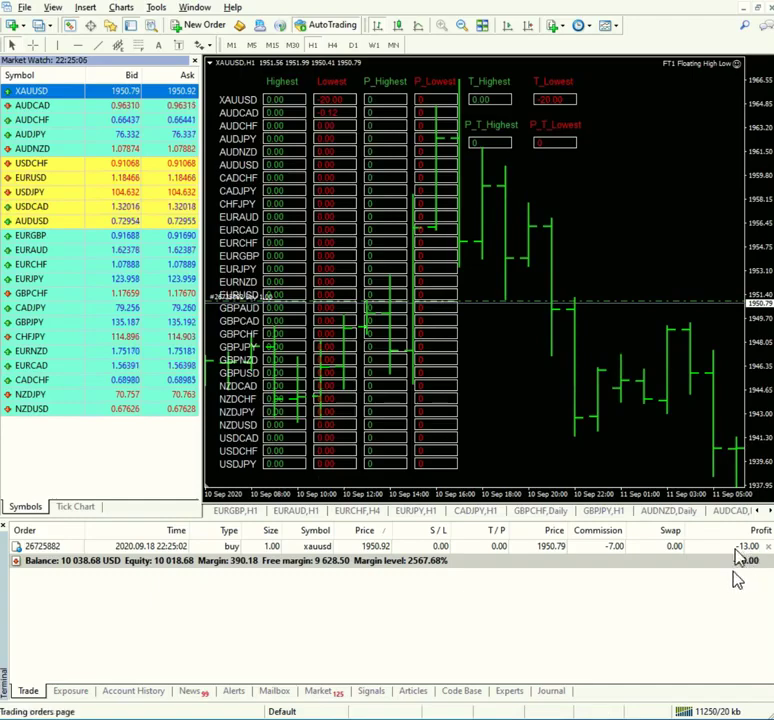
- Circle the gold trade's floating loss, the T_Lowest total and the XAUUSD and AUDCAD Lowest values
mouse_move(745, 530)
left_mouse_down()
mouse_move(746, 603)
mouse_move(745, 528)
left_mouse_up()
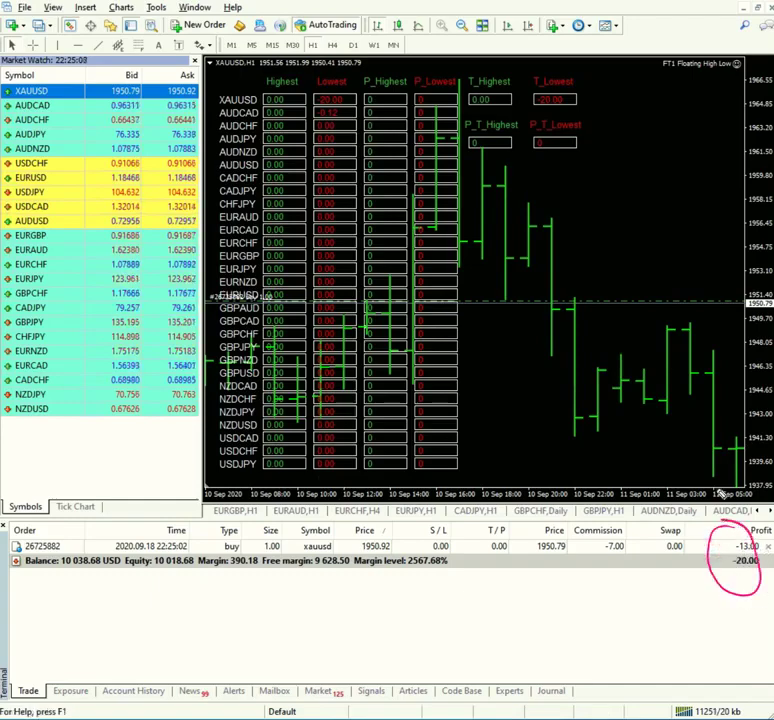
mouse_move(542, 60)
left_mouse_down()
mouse_move(520, 92)
mouse_move(549, 130)
mouse_move(601, 85)
mouse_move(535, 63)
left_mouse_up()
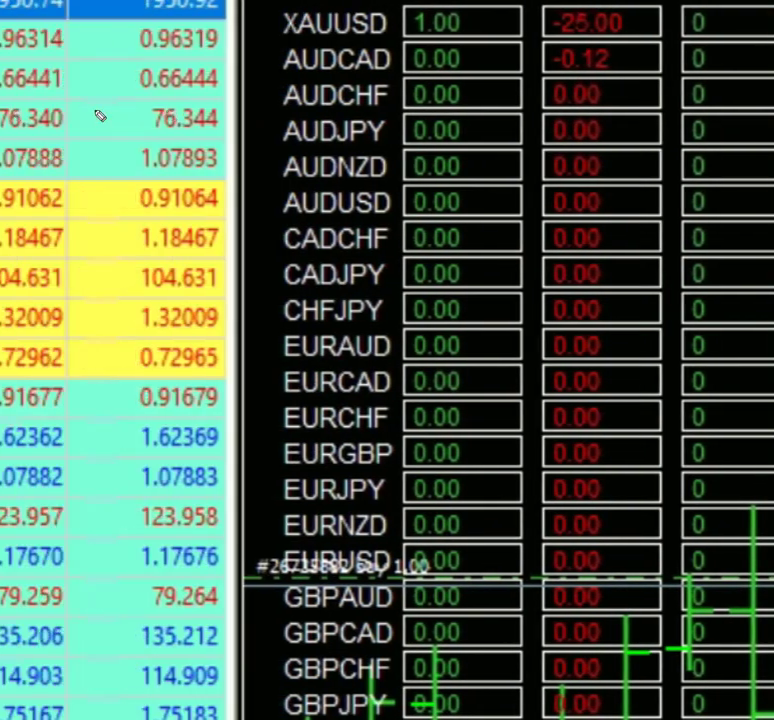
mouse_move(587, 9)
left_mouse_down()
mouse_move(532, 31)
mouse_move(625, 52)
mouse_move(620, 12)
left_mouse_up()
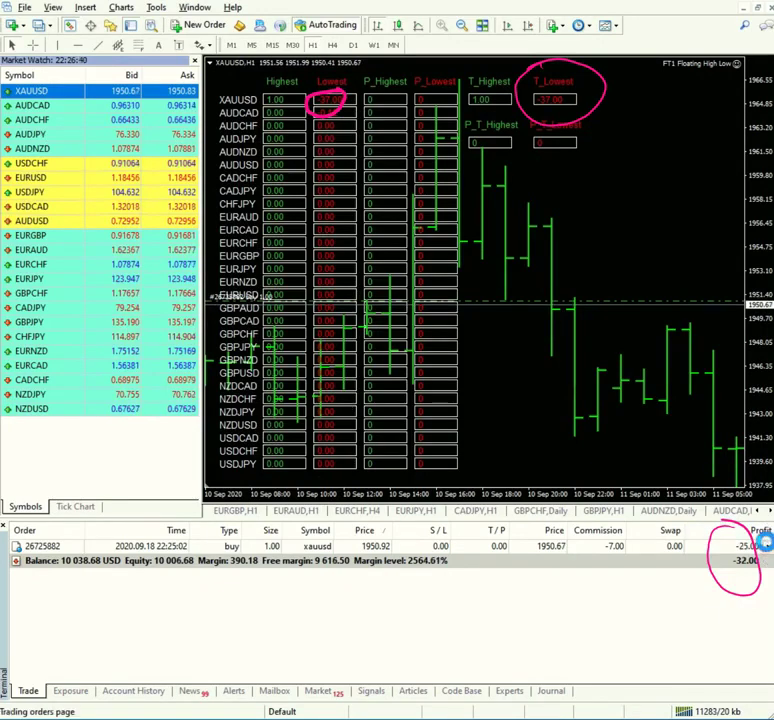
- Close the XAUUSD buy, leaving a 10 006.68 USD balance
left_click(768, 543)
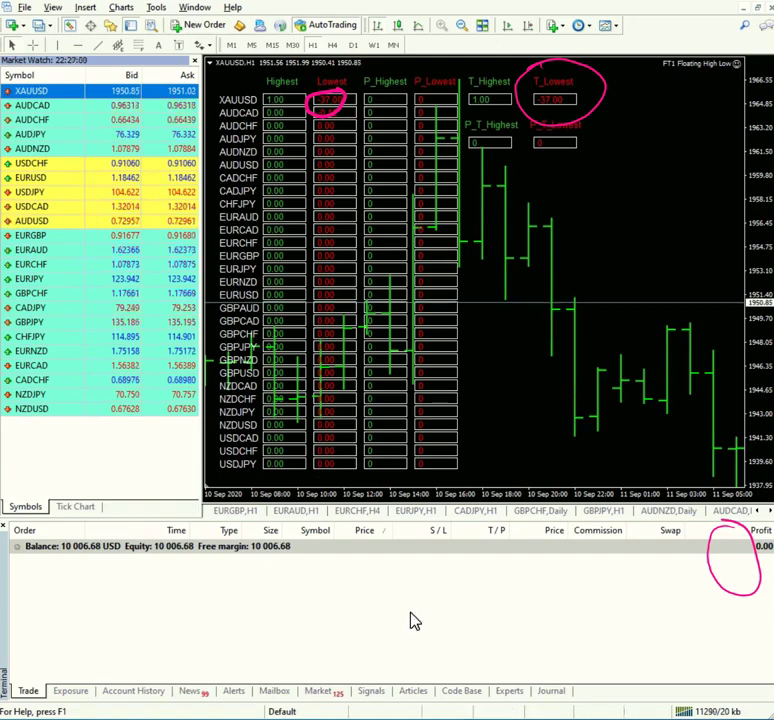
key("ctrl")
- Handwrite and underline a dollar amount, draw an arrow up to the chart, then erase the annotations
mouse_move(414, 590)
left_mouse_down()
mouse_move(449, 618)
mouse_move(461, 593)
mouse_move(453, 578)
mouse_move(479, 570)
mouse_move(508, 524)
left_mouse_up()
mouse_move(395, 610)
left_mouse_down()
mouse_move(372, 628)
mouse_move(385, 650)
mouse_move(405, 655)
mouse_move(530, 540)
left_mouse_up()
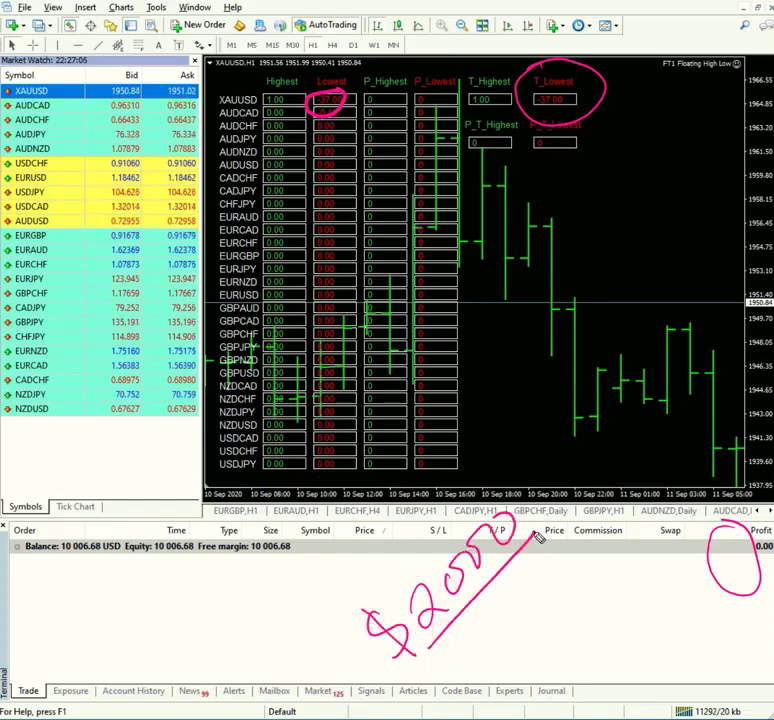
mouse_move(525, 618)
left_mouse_down()
mouse_move(562, 566)
mouse_move(544, 458)
mouse_move(559, 474)
left_mouse_up()
mouse_move(480, 418)
left_mouse_down()
mouse_move(490, 440)
mouse_move(550, 352)
mouse_move(458, 462)
mouse_move(440, 450)
mouse_move(462, 472)
left_mouse_up()
mouse_move(417, 673)
left_mouse_down()
mouse_move(544, 541)
mouse_move(435, 686)
mouse_move(540, 540)
left_mouse_up()
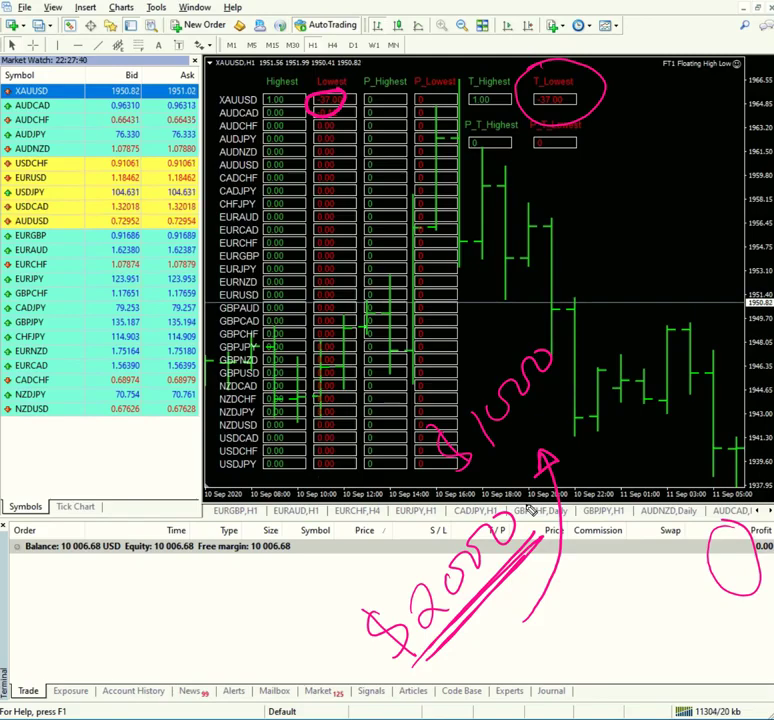
key("Escape")
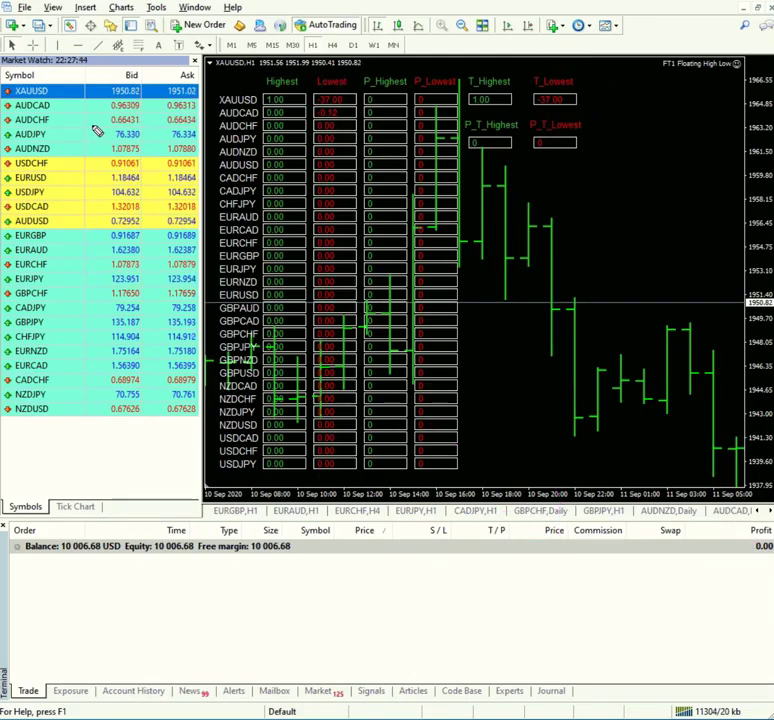
- Open 1-lot market trades: sell AUDCAD, buy AUDCHF, sell AUDJPY, buy AUDNZD
double_click(34, 106)
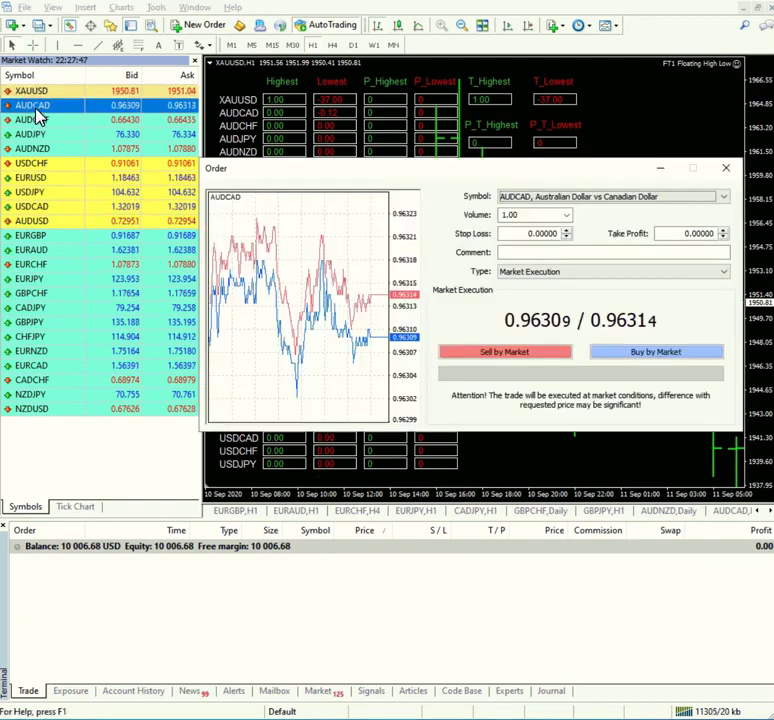
left_click(554, 354)
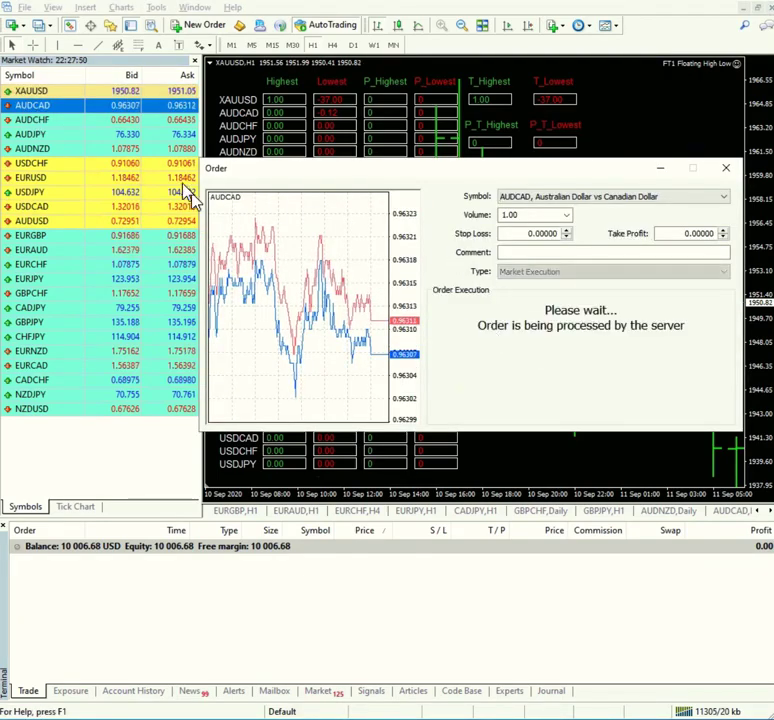
double_click(36, 120)
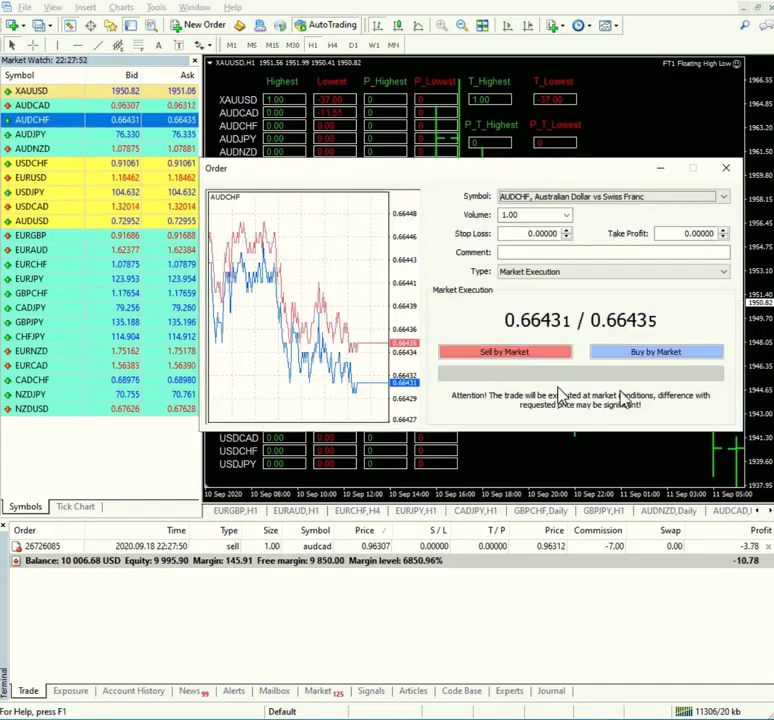
left_click(650, 356)
double_click(32, 134)
left_click(518, 356)
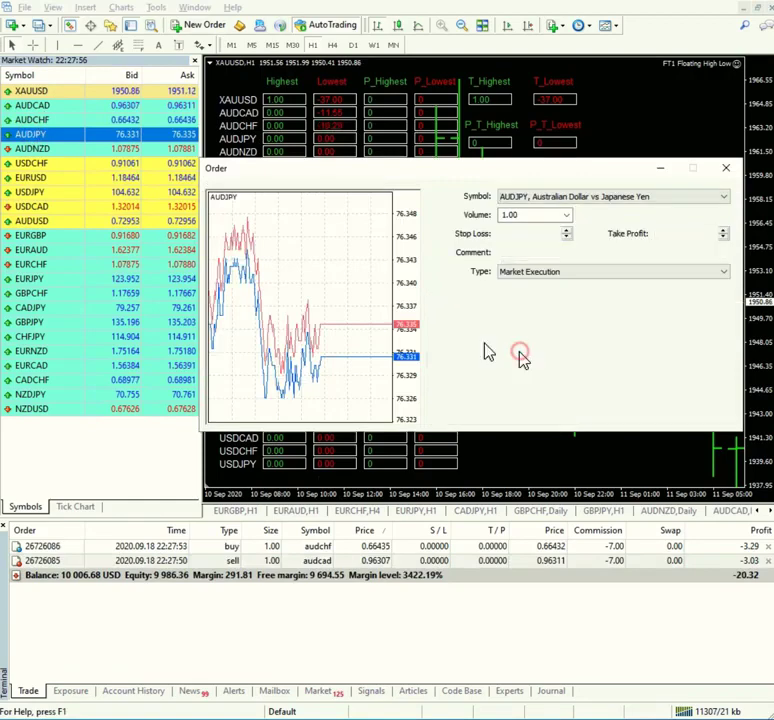
double_click(30, 149)
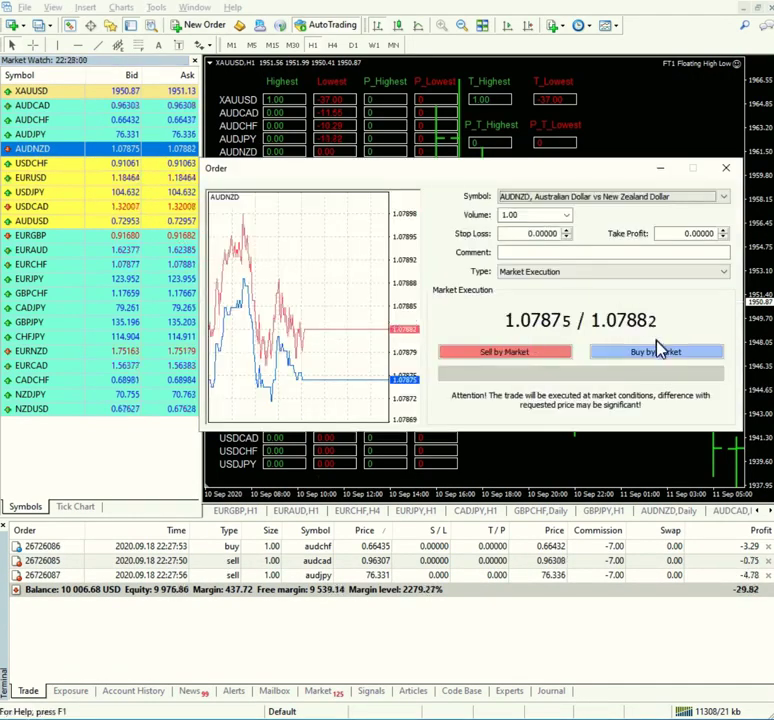
left_click(655, 352)
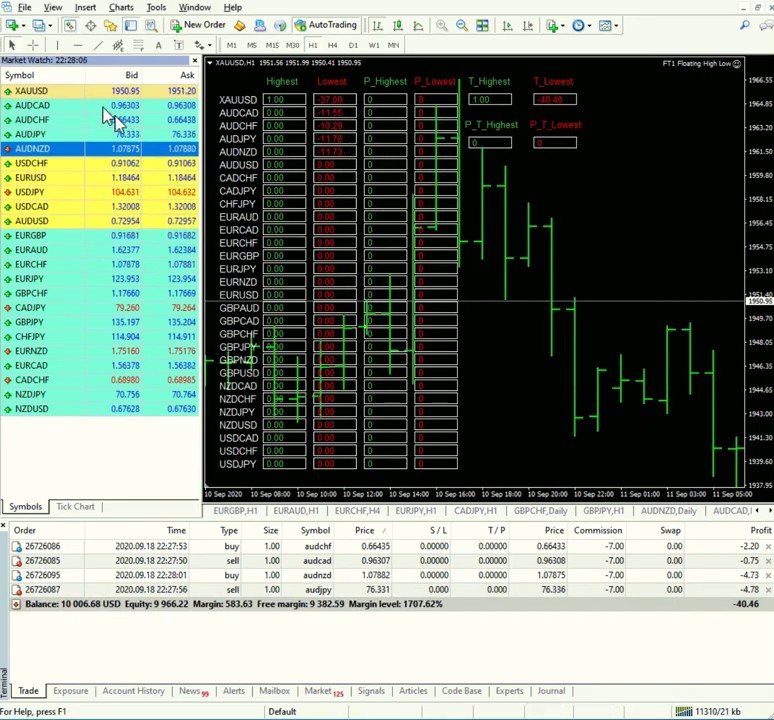
- Buy 4 lots of XAUUSD at market
double_click(36, 91)
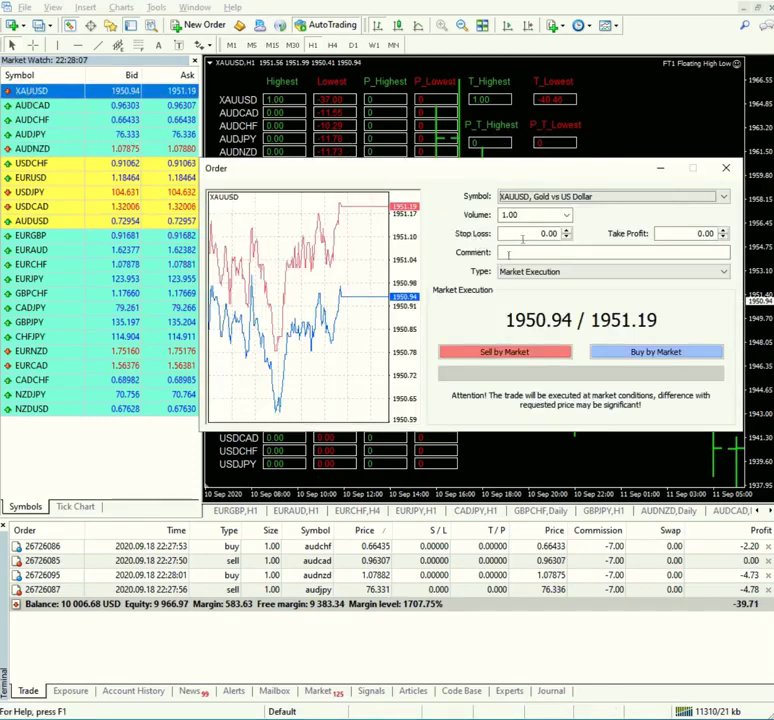
double_click(531, 216)
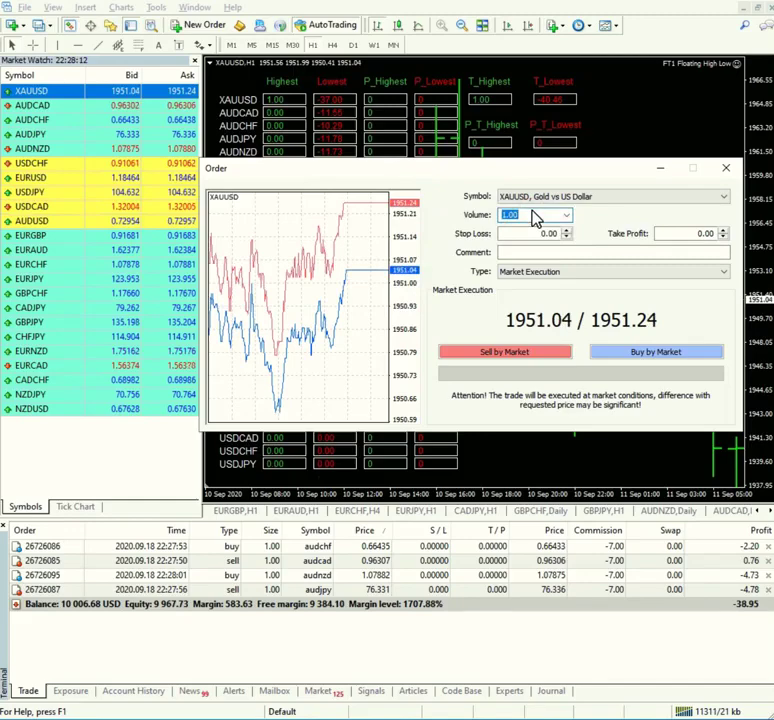
type("4")
left_click(643, 356)
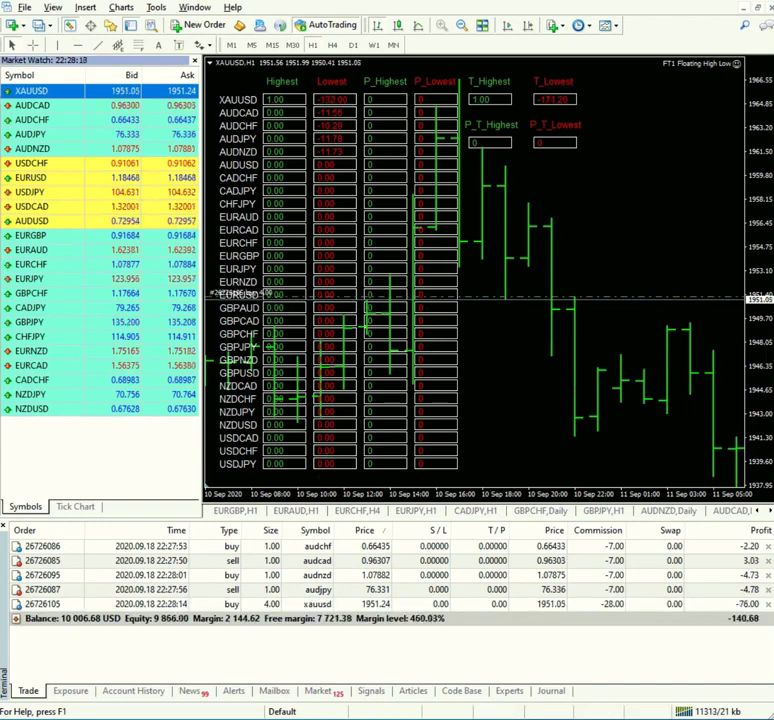
- Circle the total floating loss, the T_Lowest total and the Lowest column, then write a note on the chart
left_click_drag(746, 657, 755, 700)
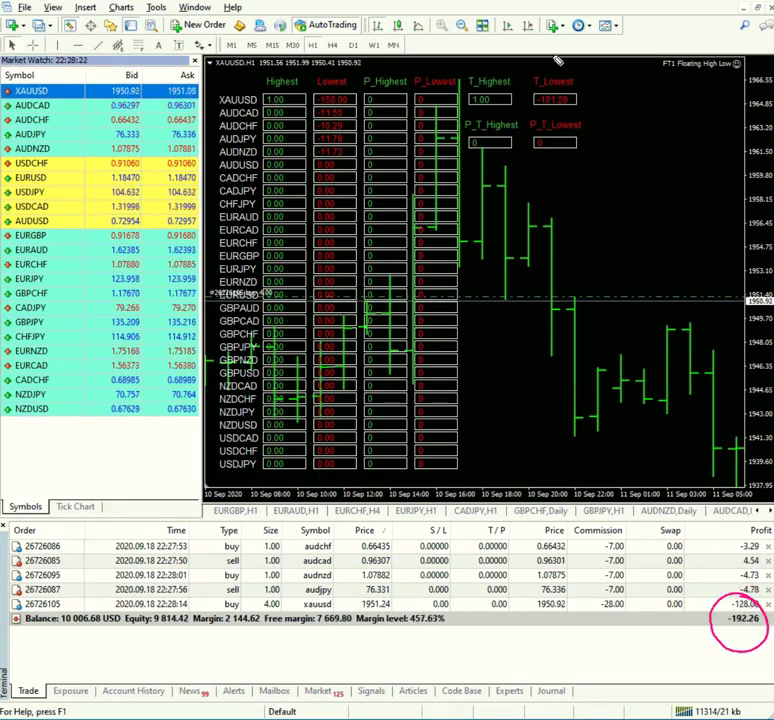
left_click_drag(580, 68, 520, 60)
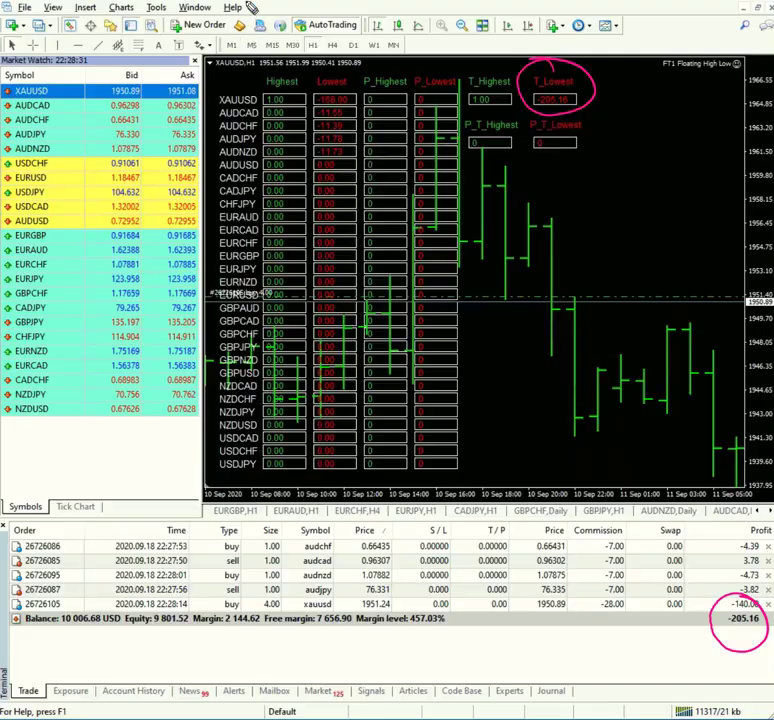
mouse_move(321, 78)
left_mouse_down()
mouse_move(310, 147)
mouse_move(336, 172)
mouse_move(368, 147)
mouse_move(318, 76)
left_mouse_up()
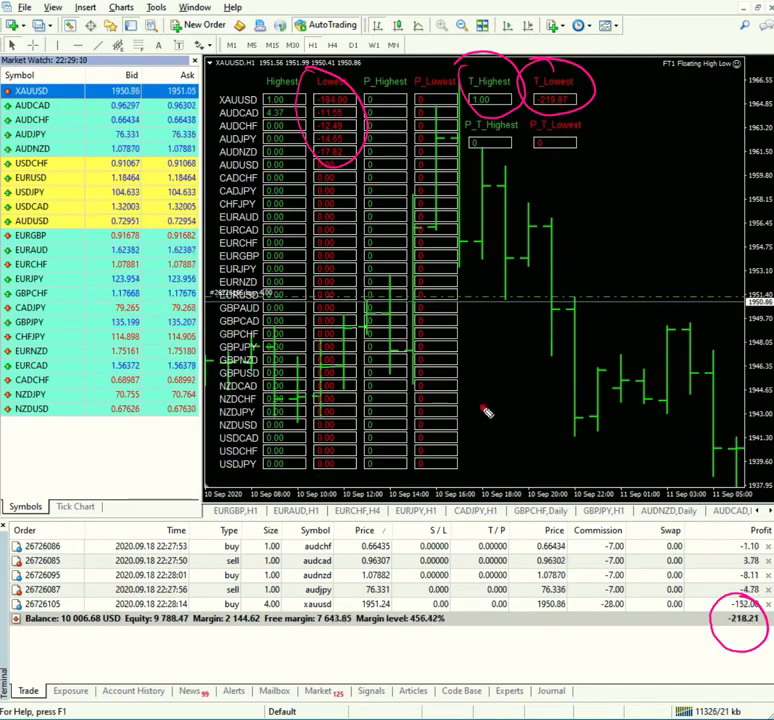
mouse_move(486, 410)
left_mouse_down()
mouse_move(495, 430)
mouse_move(510, 425)
left_mouse_up()
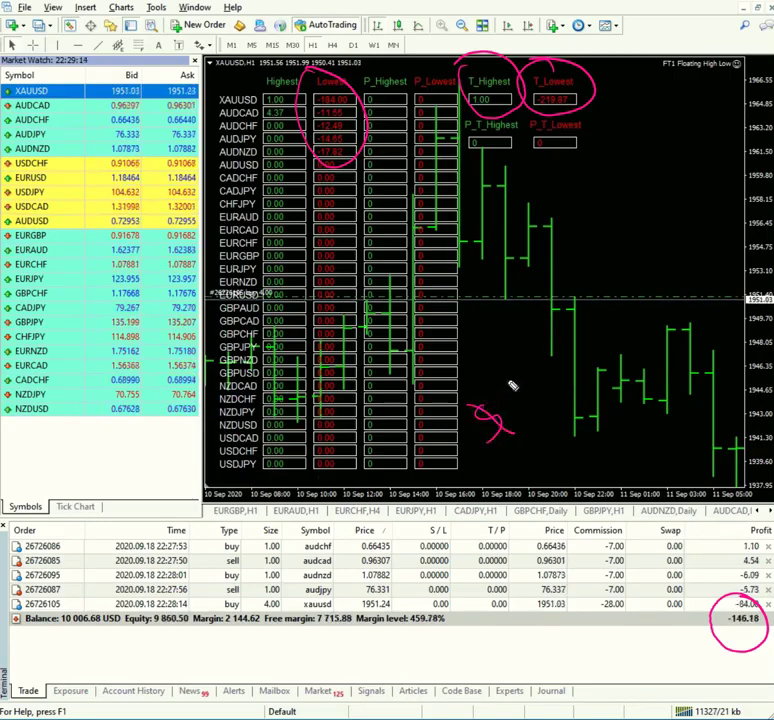
mouse_move(513, 383)
left_mouse_down()
mouse_move(515, 423)
mouse_move(528, 383)
mouse_move(568, 352)
mouse_move(607, 308)
left_mouse_up()
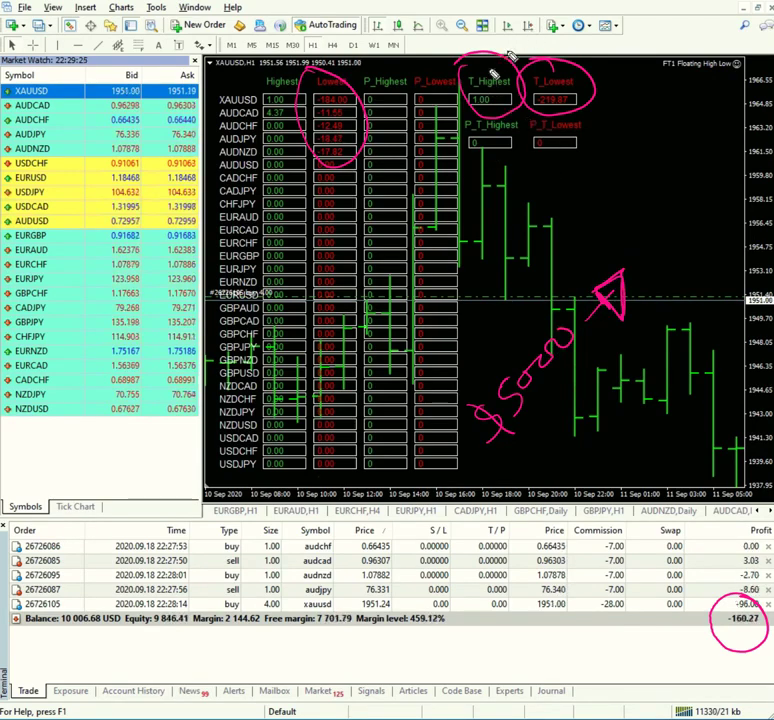
- Mark the T_Highest and T_Lowest circles, and write and circle SL and TP beside them
left_click_drag(486, 66, 506, 56)
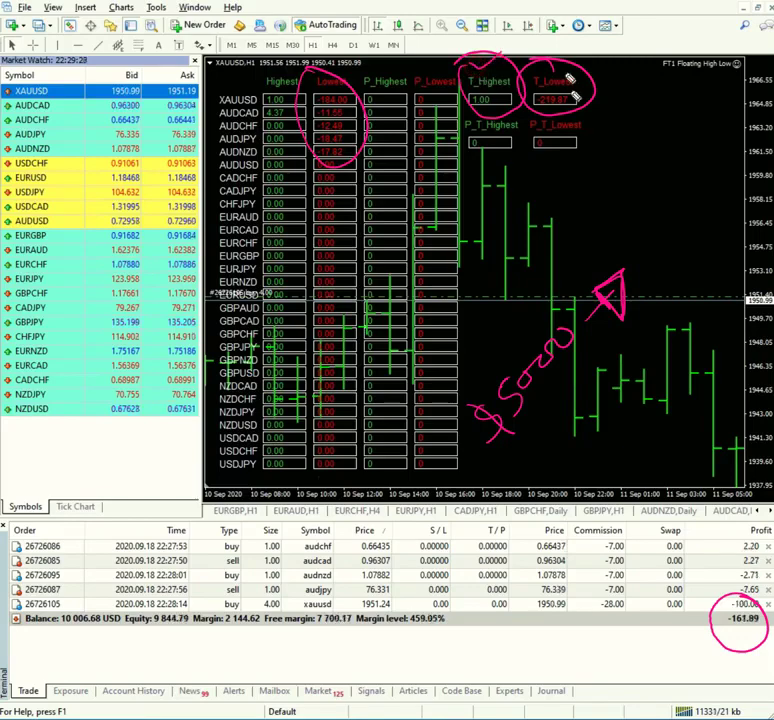
left_click_drag(606, 106, 614, 88)
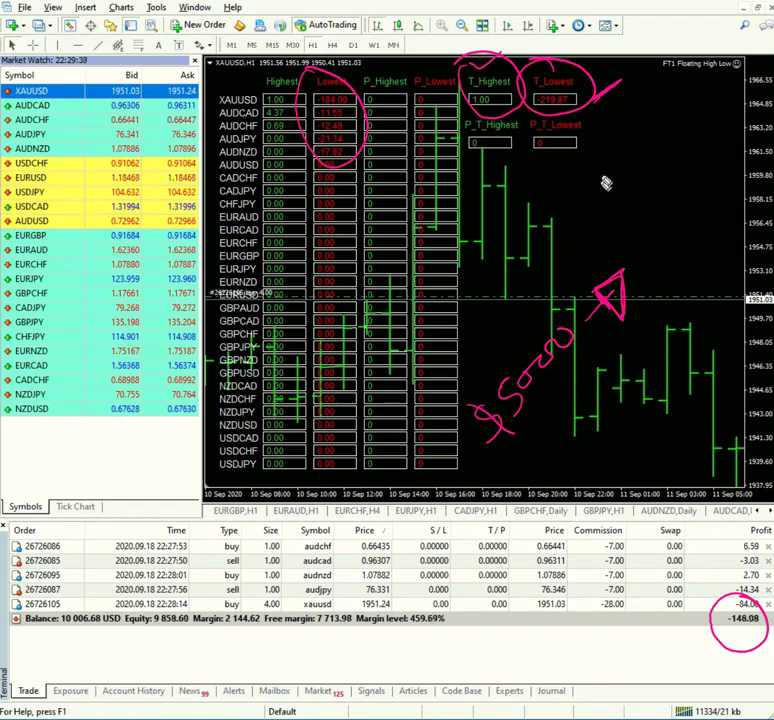
mouse_move(627, 140)
left_mouse_down()
mouse_move(613, 172)
mouse_move(662, 138)
left_mouse_up()
left_click_drag(626, 170, 652, 163)
mouse_move(640, 166)
left_mouse_down()
mouse_move(636, 196)
mouse_move(665, 180)
left_mouse_up()
mouse_move(665, 97)
left_mouse_down()
mouse_move(599, 150)
mouse_move(697, 202)
mouse_move(663, 100)
mouse_move(685, 130)
left_mouse_up()
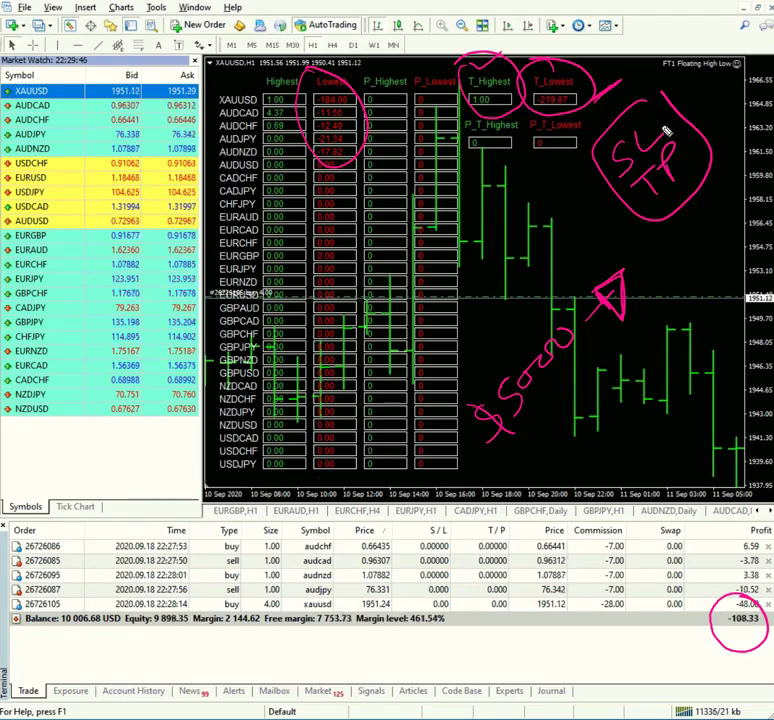
- Write SELL below the Margin level and GnB under the chart note
mouse_move(437, 650)
left_mouse_down()
mouse_move(446, 640)
mouse_move(452, 658)
mouse_move(470, 652)
left_mouse_up()
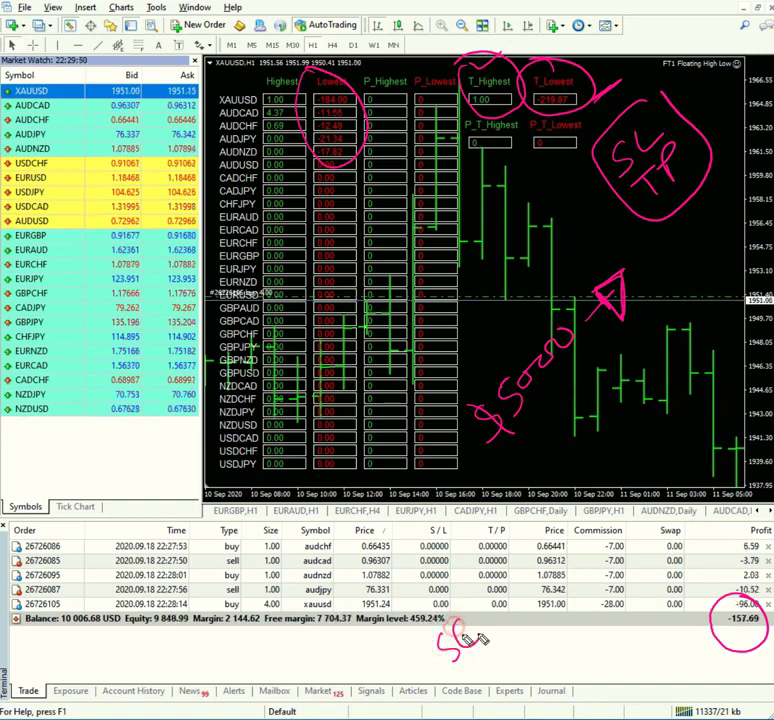
mouse_move(499, 618)
left_mouse_down()
mouse_move(494, 628)
mouse_move(507, 637)
mouse_move(489, 657)
mouse_move(501, 653)
mouse_move(510, 632)
mouse_move(560, 636)
left_mouse_up()
mouse_move(505, 456)
left_mouse_down()
mouse_move(497, 472)
mouse_move(527, 470)
mouse_move(546, 452)
mouse_move(533, 466)
left_mouse_up()
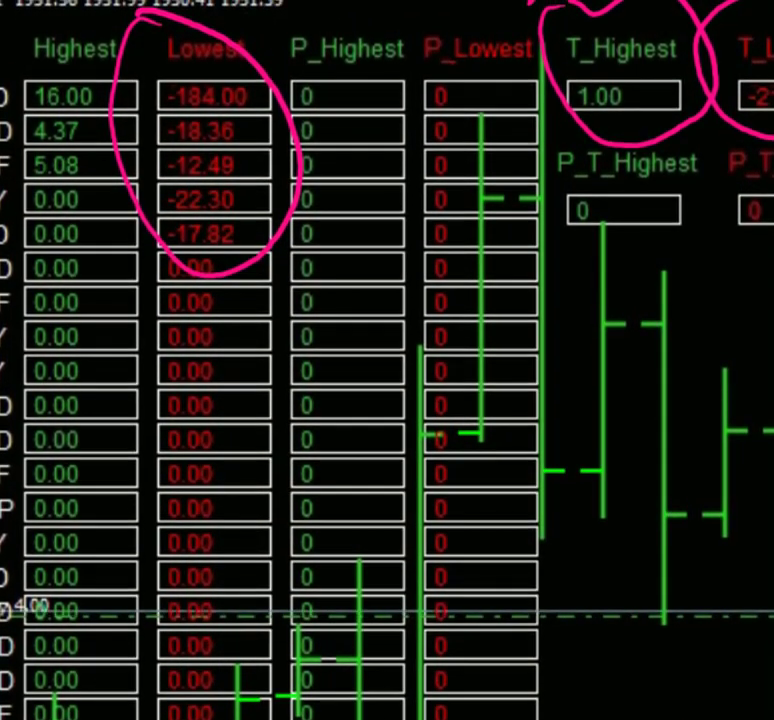
- Circle the values in the FT1 table's Highest column
mouse_move(20, 68)
left_mouse_down()
mouse_move(72, 157)
mouse_move(122, 150)
mouse_move(162, 122)
mouse_move(44, 52)
left_mouse_up()
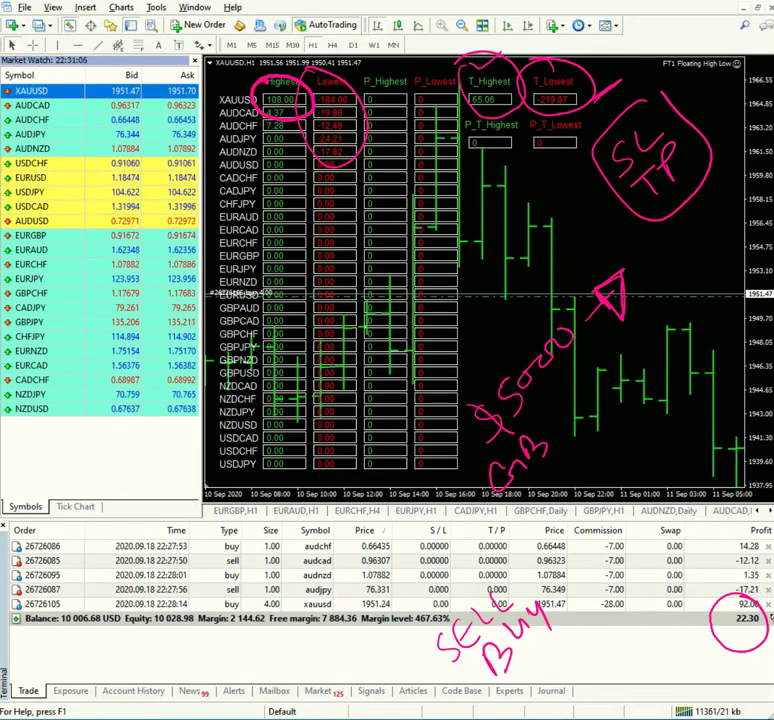
- Close the AUDCHF, AUDCAD, AUDNZD, AUDJPY and XAUUSD trades, leaving a 10 021.79 USD balance
left_click(768, 547)
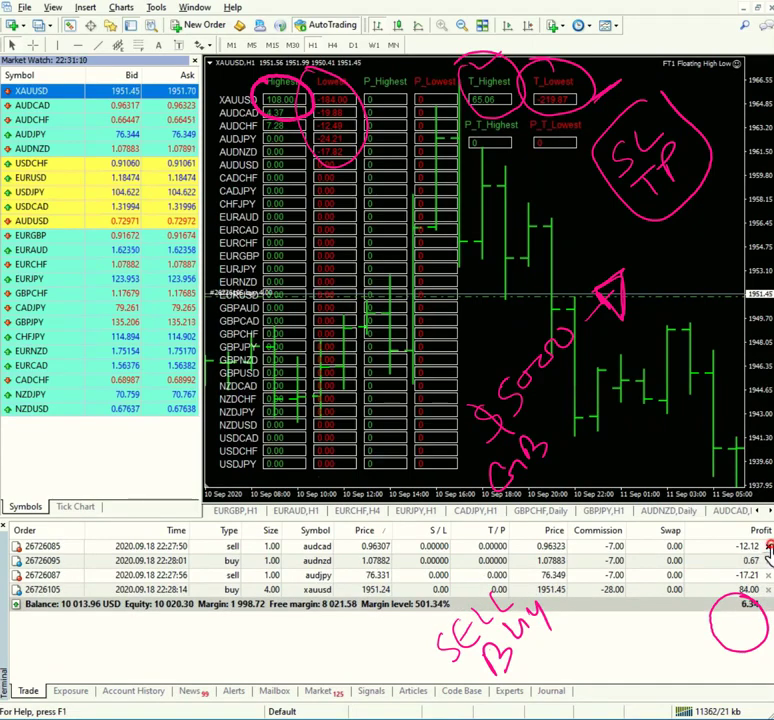
left_click(768, 547)
left_click(768, 547)
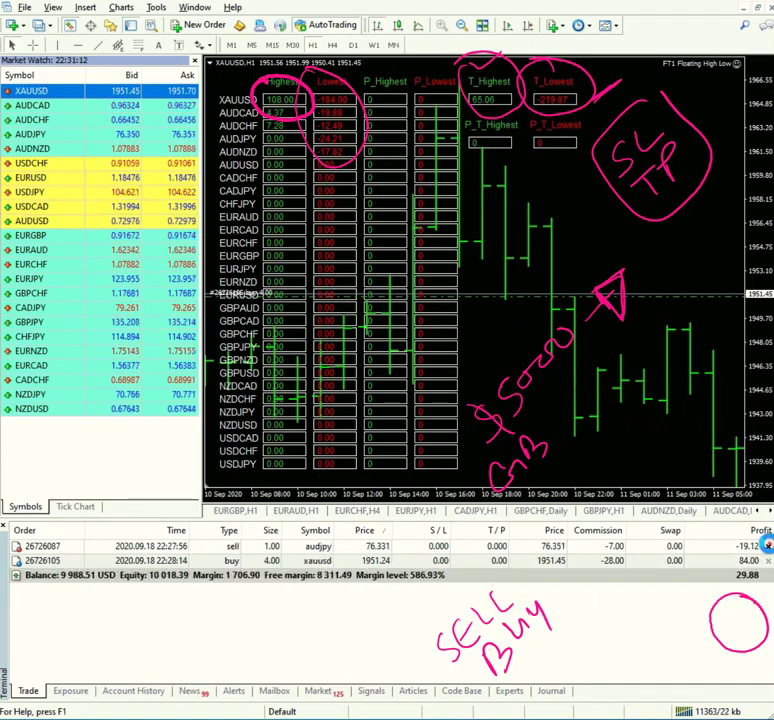
left_click(768, 546)
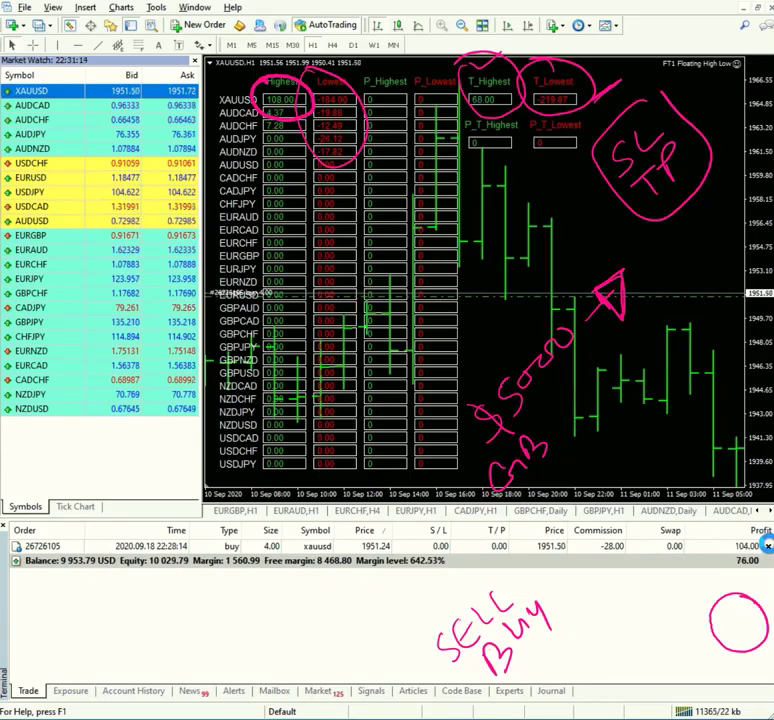
left_click(768, 546)
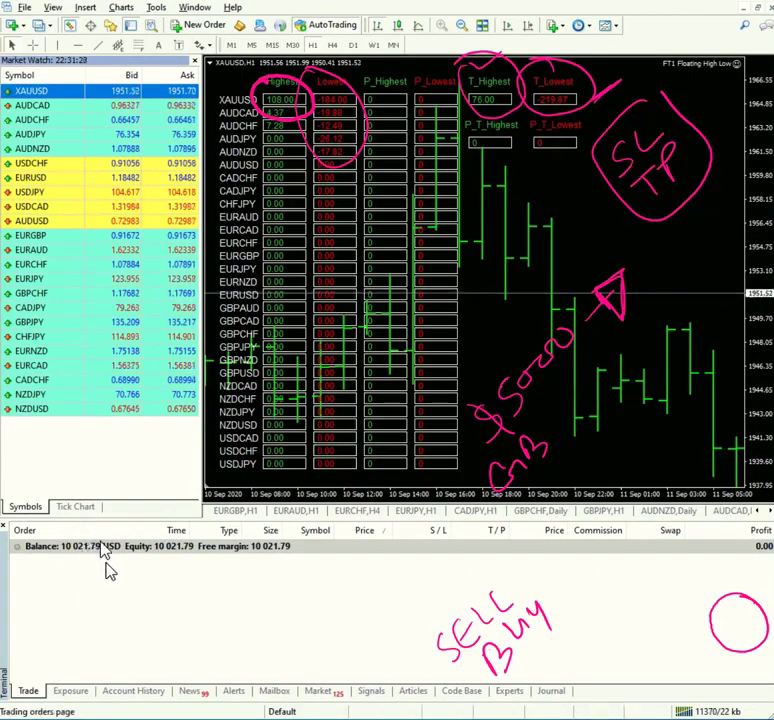
- Mark the balance line and show the closed trades in Account History
mouse_move(62, 538)
left_mouse_down()
mouse_move(70, 528)
mouse_move(100, 577)
mouse_move(112, 530)
left_mouse_up()
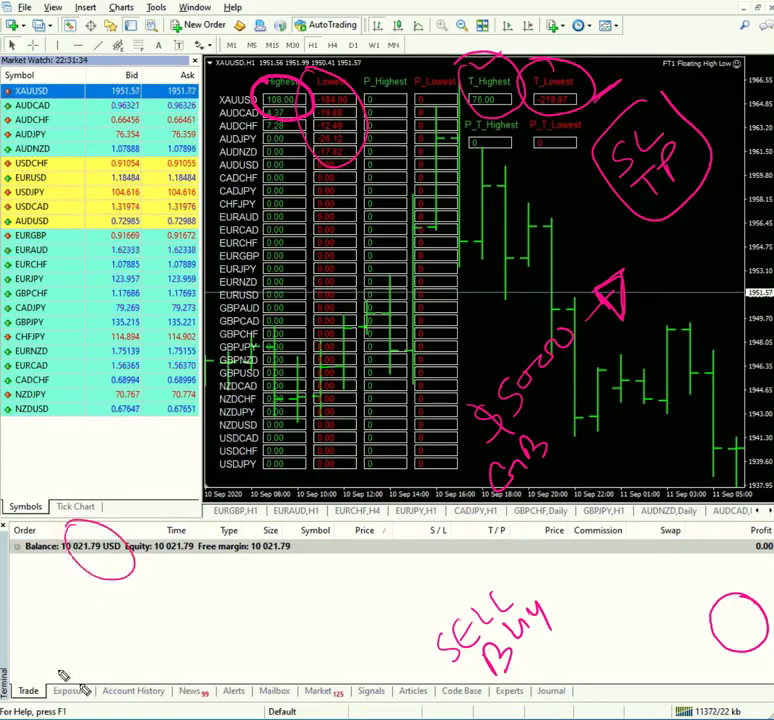
left_click(143, 697)
scroll(221, 661, "down", 10)
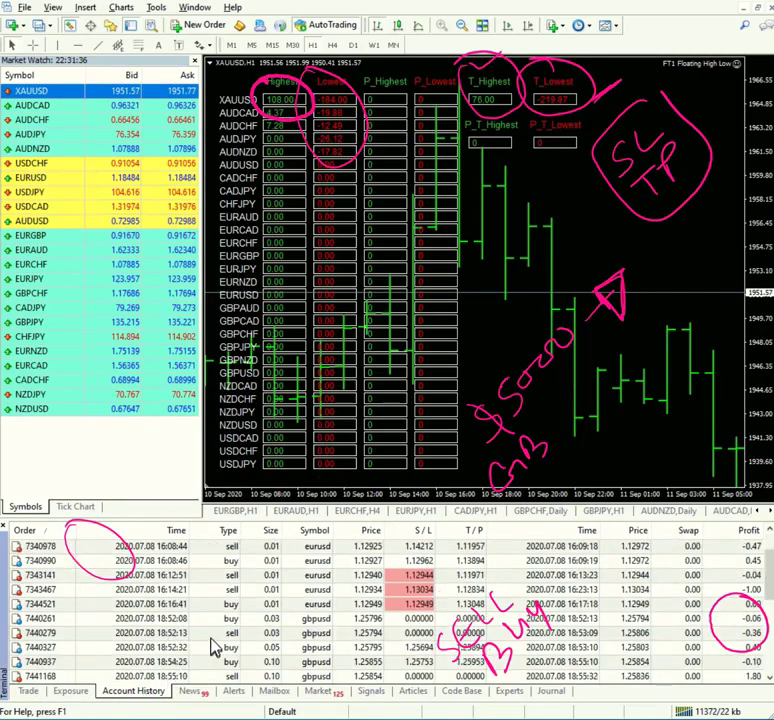
- Set the account history custom period to Today, then return to the Trade list
right_click(232, 618)
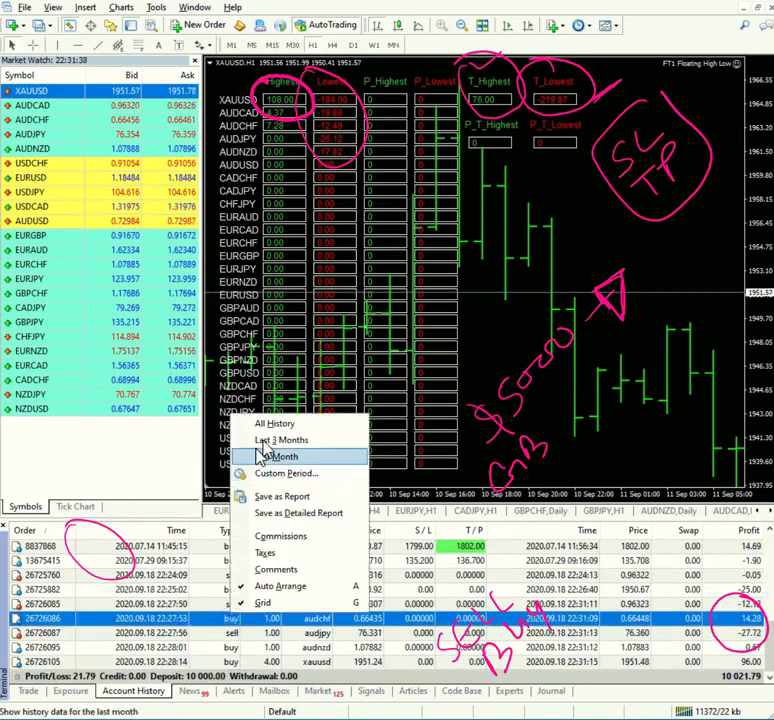
left_click(279, 475)
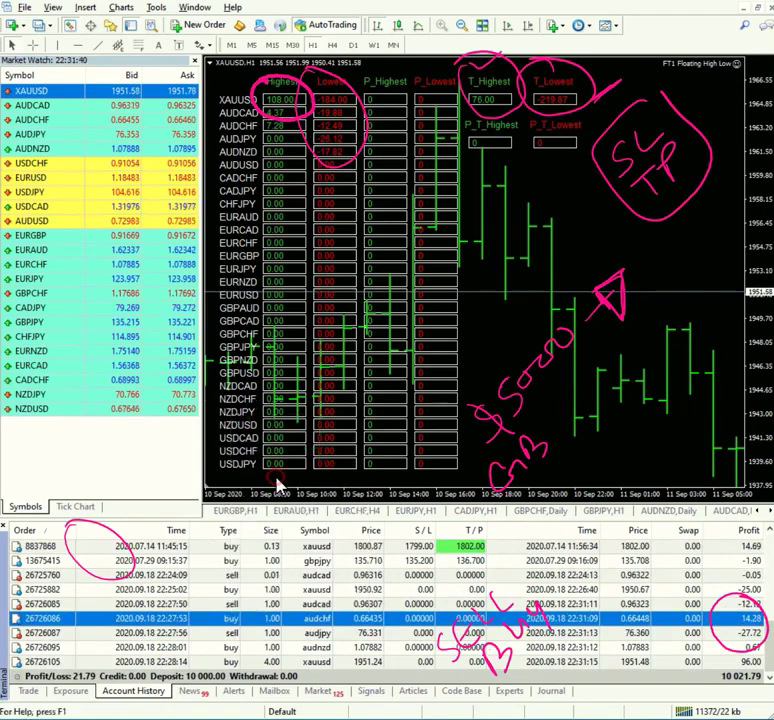
left_click(392, 341)
left_click(360, 361)
left_click(357, 386)
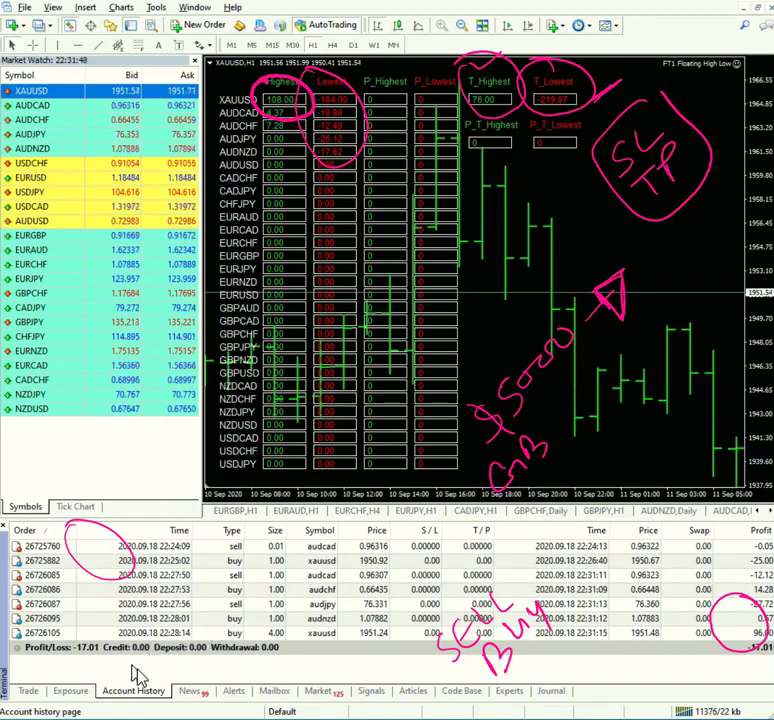
left_click(28, 690)
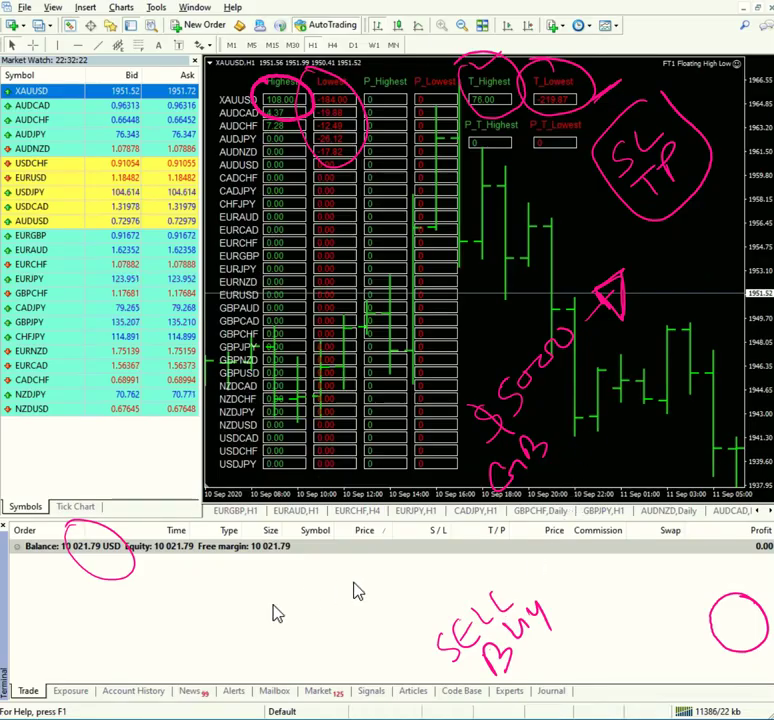
- Handwrite a dollar figure with a slash through it in the empty Trade panel
left_click(268, 614)
key("ctrl")
mouse_move(300, 600)
left_mouse_down()
mouse_move(347, 595)
mouse_move(357, 573)
mouse_move(396, 553)
mouse_move(371, 588)
mouse_move(410, 548)
left_mouse_up()
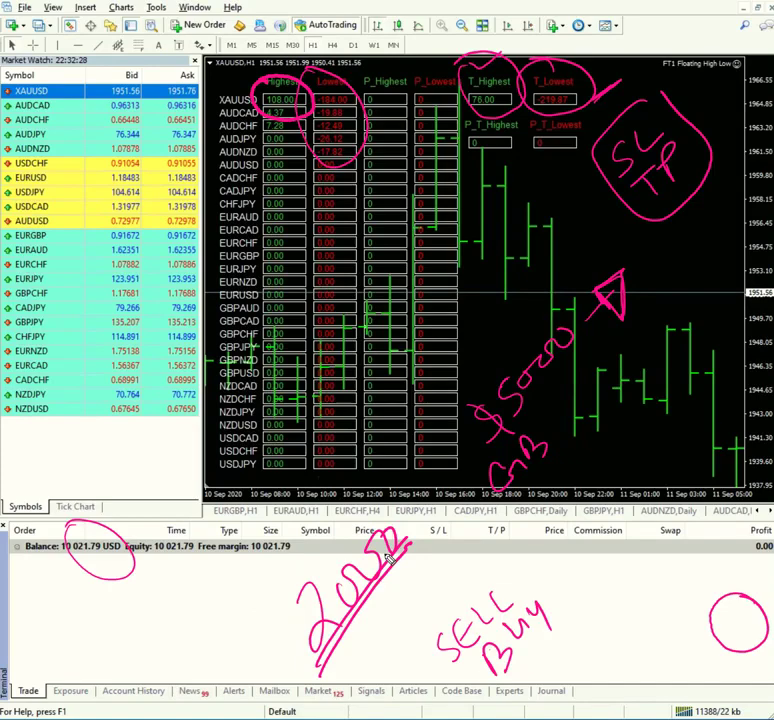